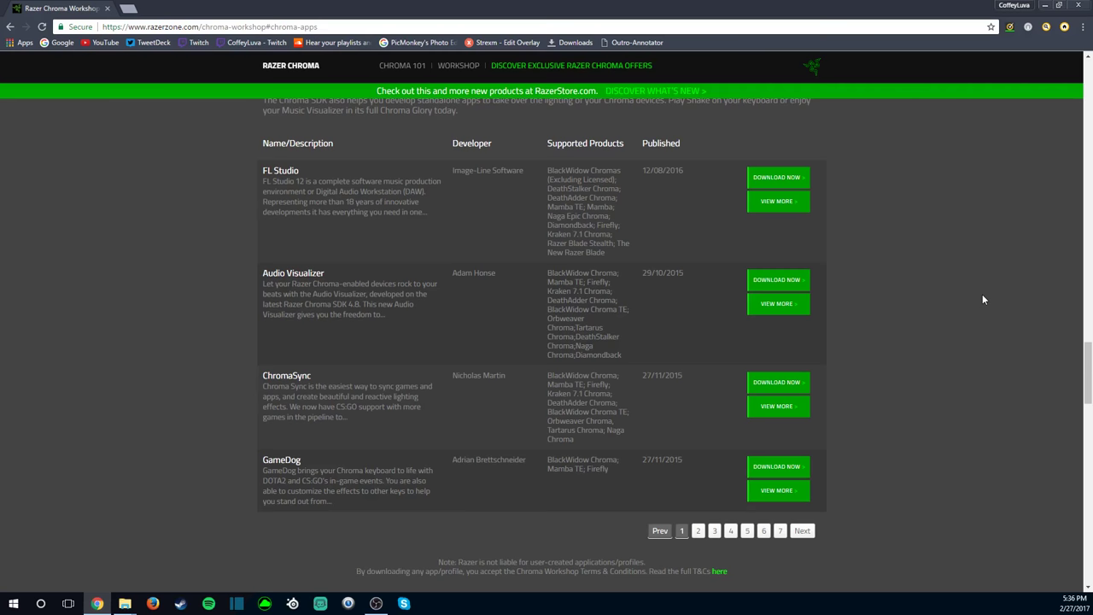
Download the Audio Visualizer zip from the Razer Chroma Workshop apps list.
click(194, 27)
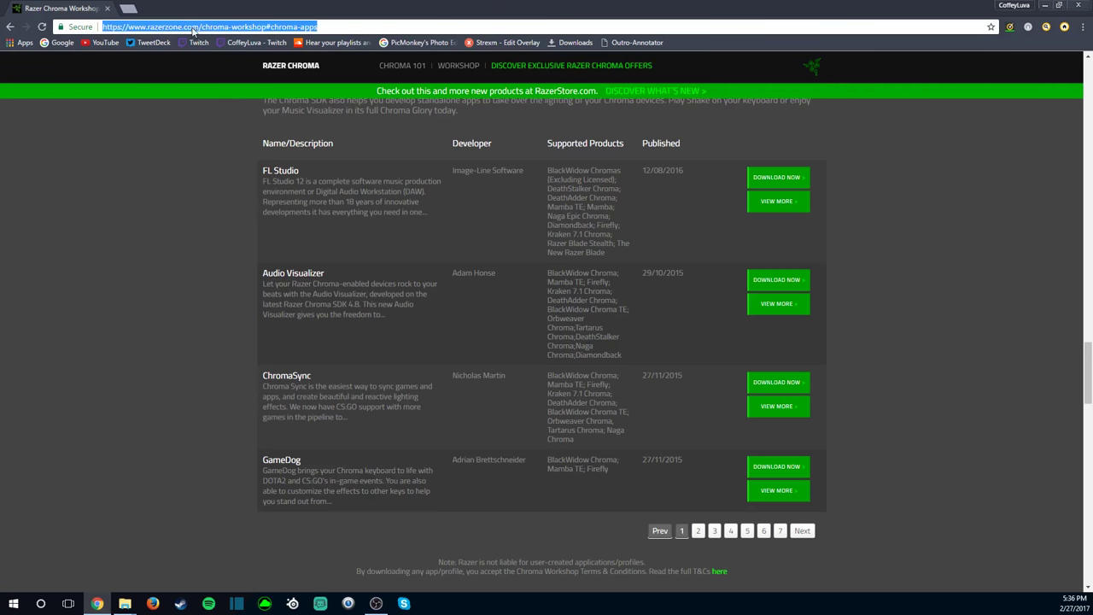
click(191, 110)
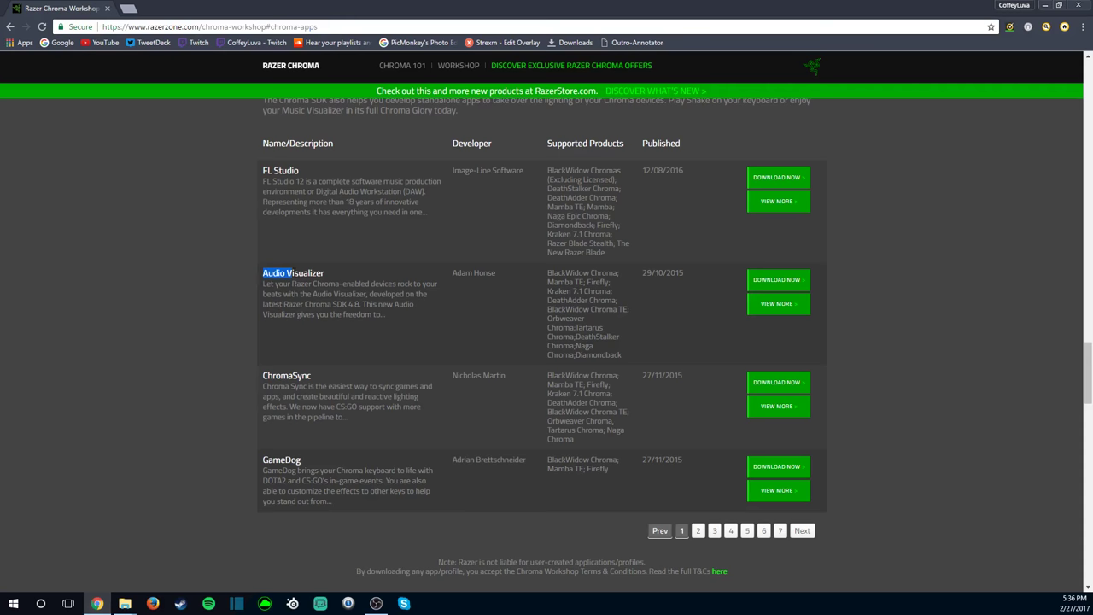
click(647, 314)
click(772, 289)
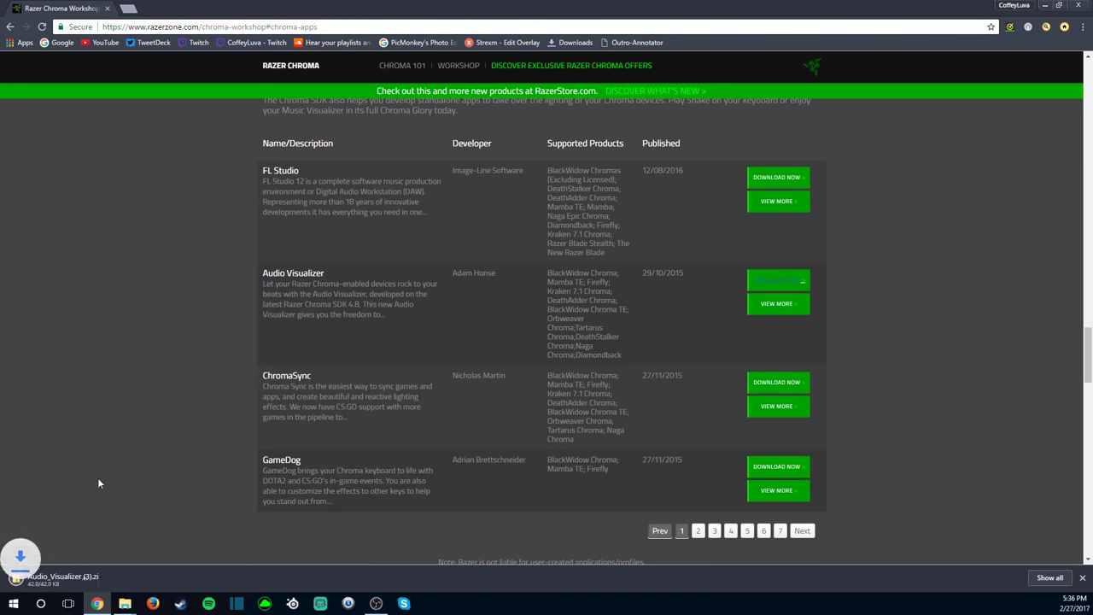
Open the Audio_Visualizer zip in File Explorer and drag KeyboardVisualizerVC 3.02 onto the desktop.
click(90, 581)
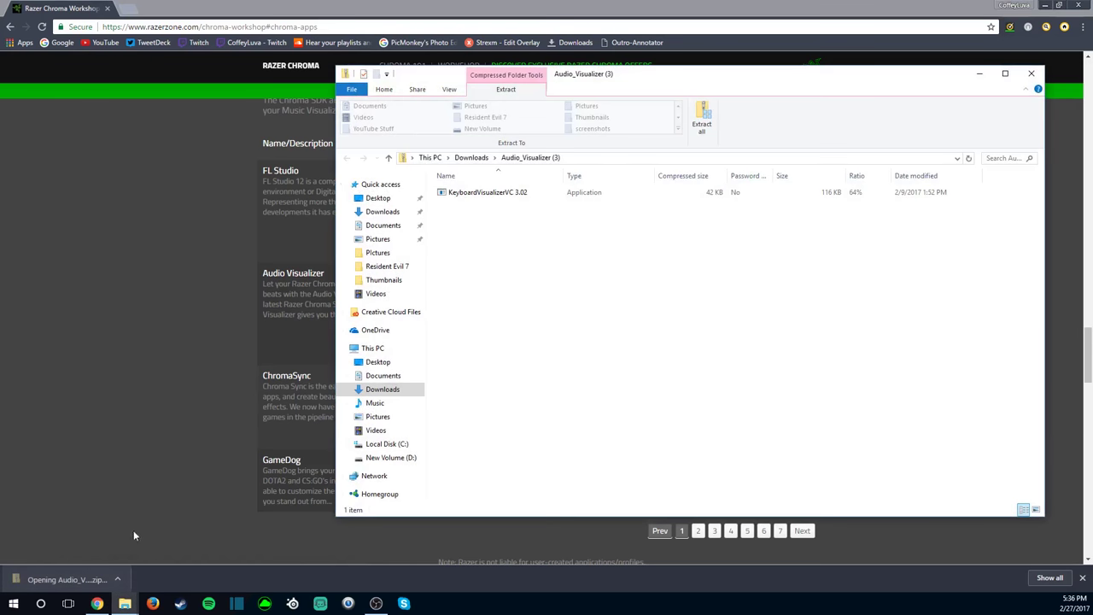
drag(601, 77, 467, 56)
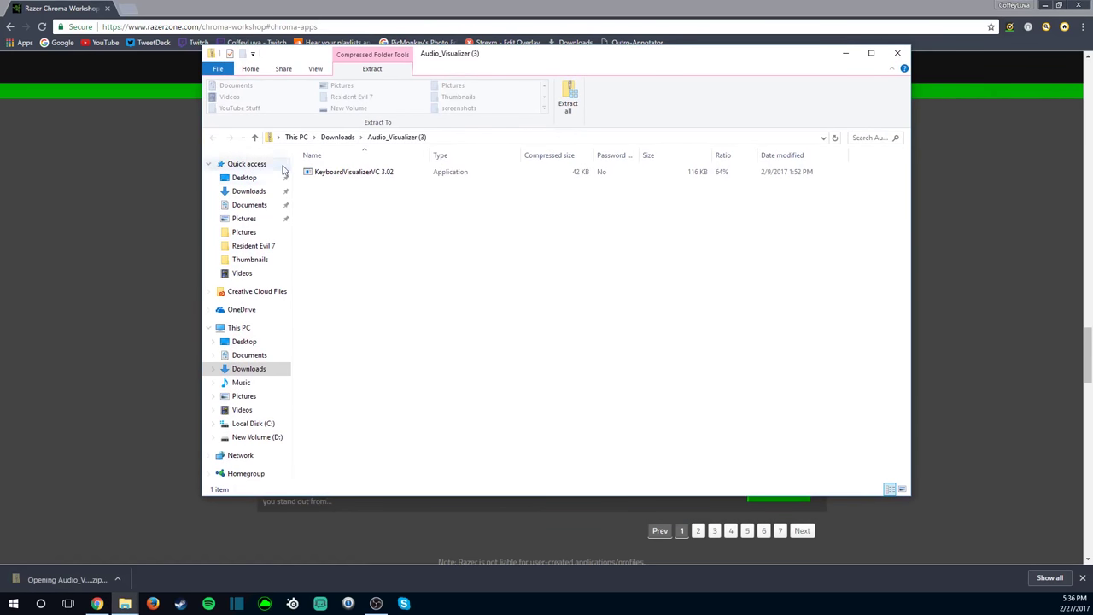
click(1043, 7)
drag(539, 64, 598, 73)
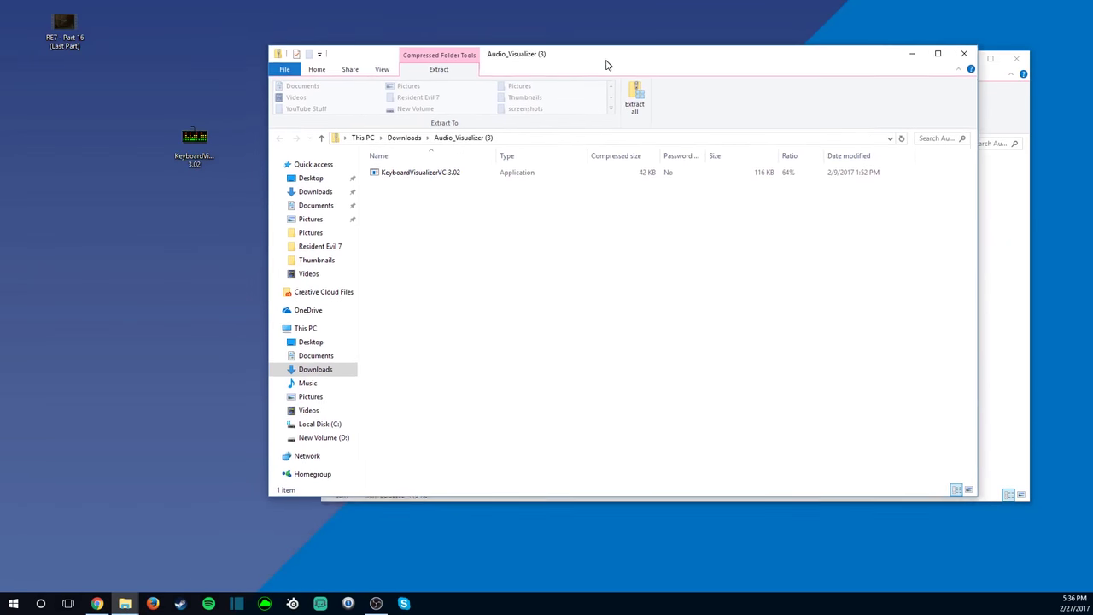
click(408, 181)
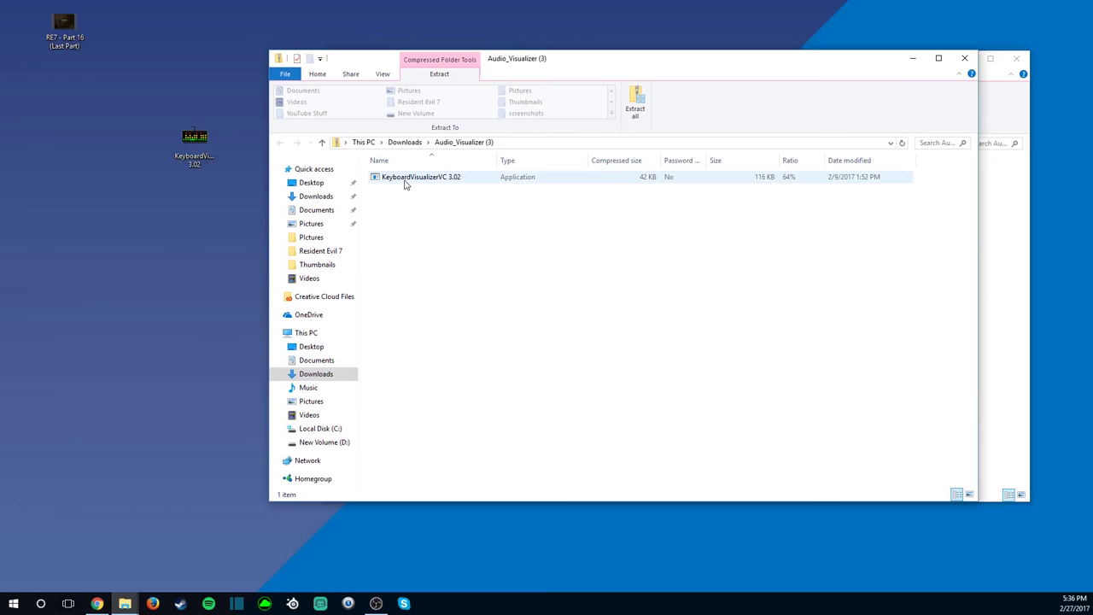
drag(391, 181, 325, 187)
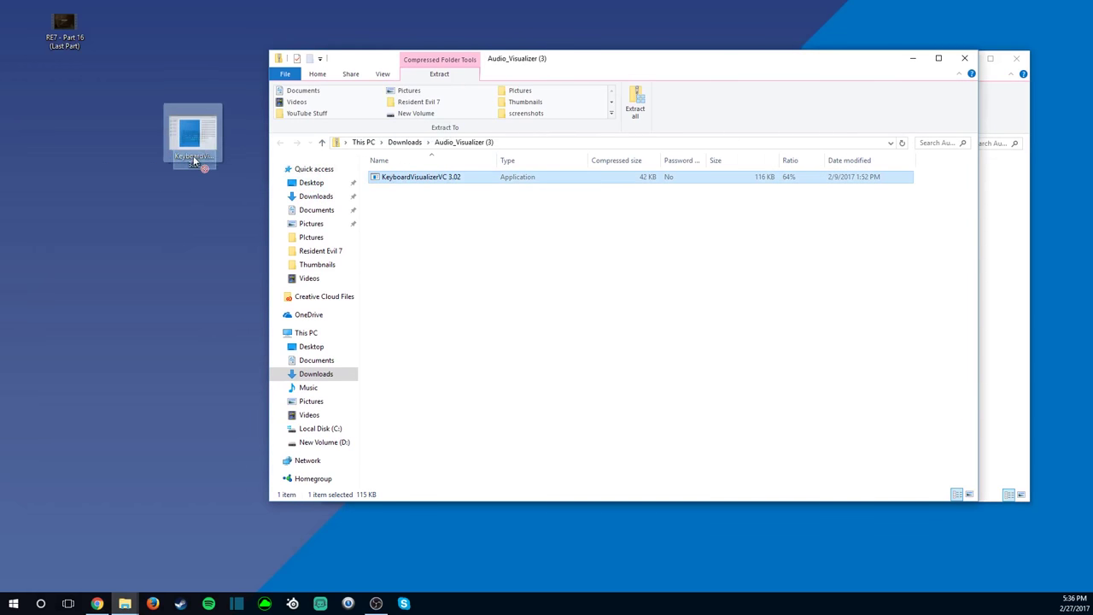
drag(326, 188, 393, 175)
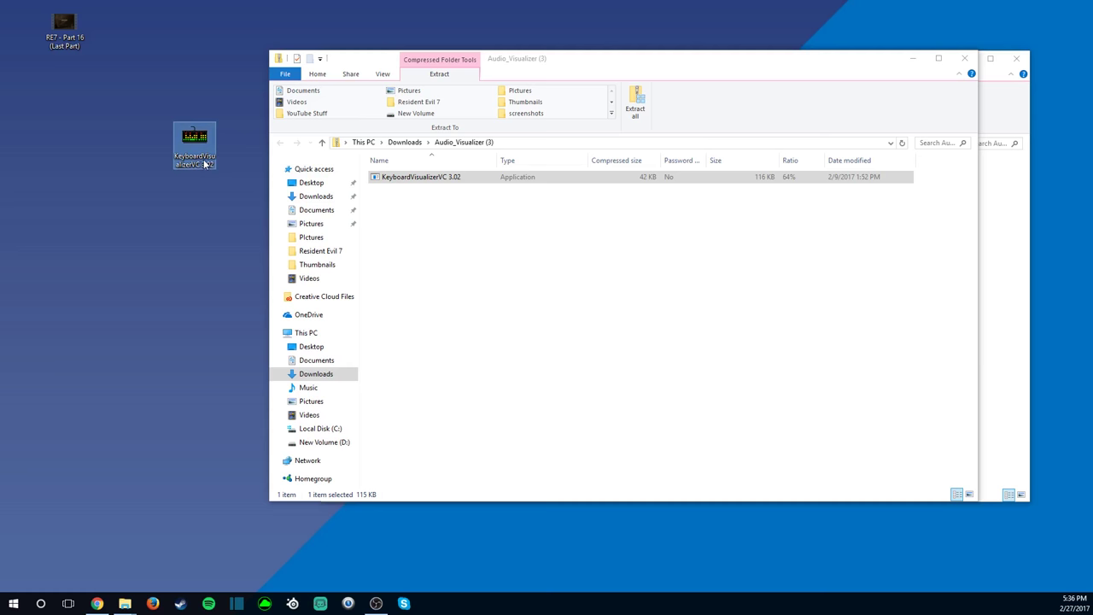
Launch Keyboard Visualizer 3.02 from the desktop and leave Single Color Mode on Follow Foreground.
double_click(203, 159)
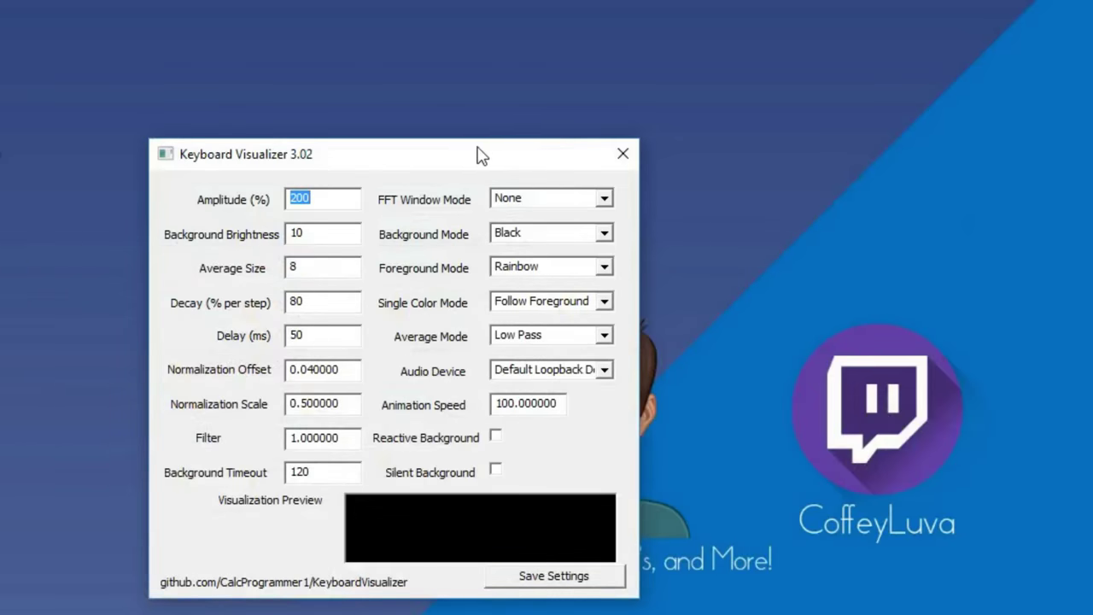
mouse_move(478, 154)
mouse_down()
mouse_move(591, 72)
mouse_move(589, 92)
mouse_up()
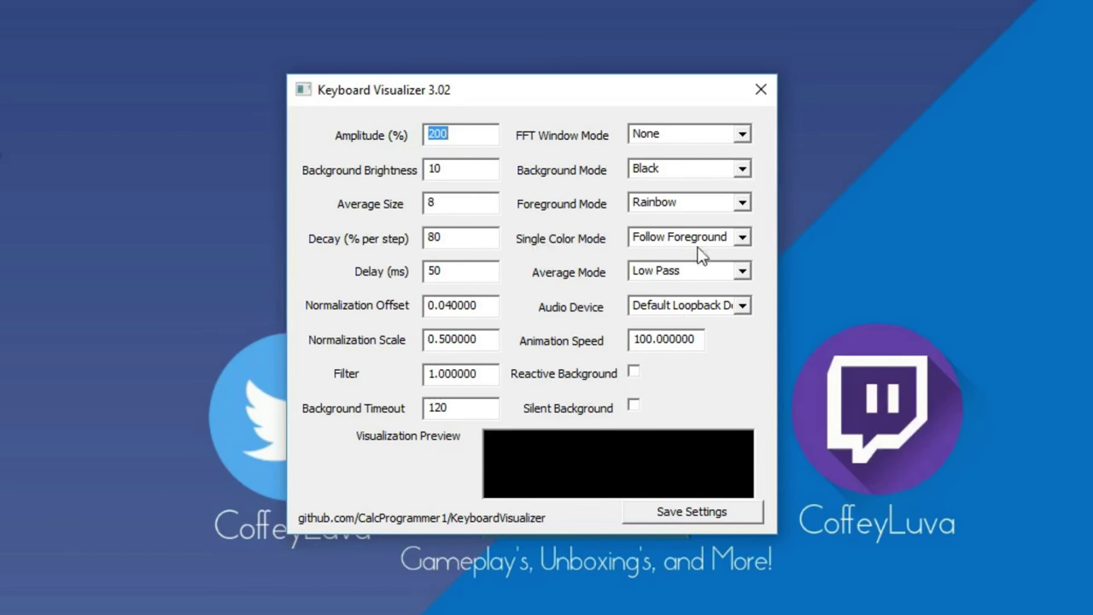
click(742, 236)
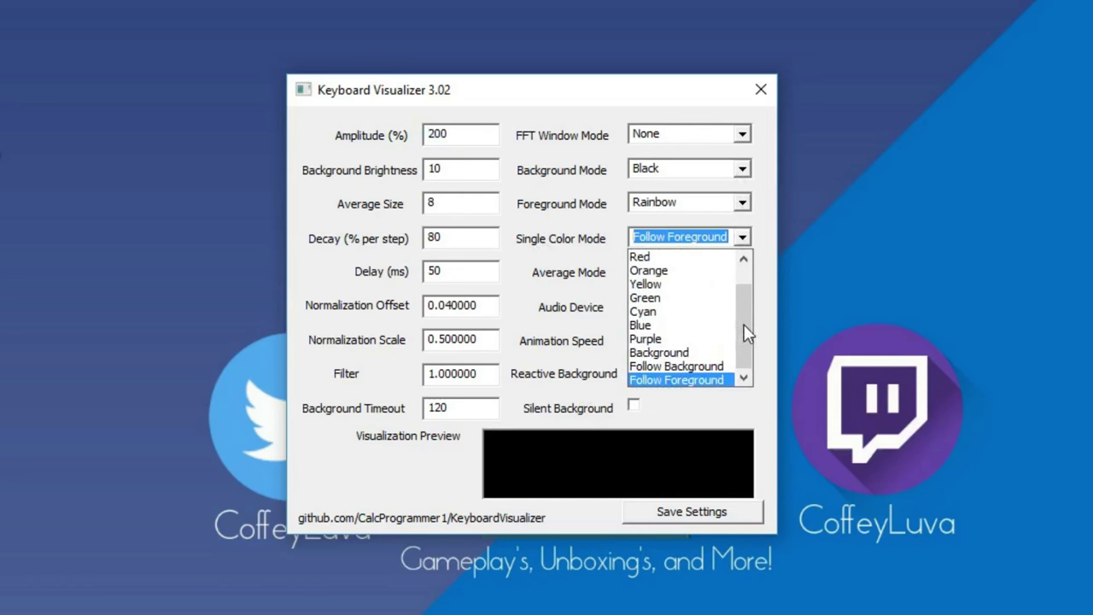
drag(745, 334, 745, 290)
scroll(745, 290, down, 1)
click(743, 237)
Keep Foreground Mode on Rainbow and save the visualizer settings.
click(742, 202)
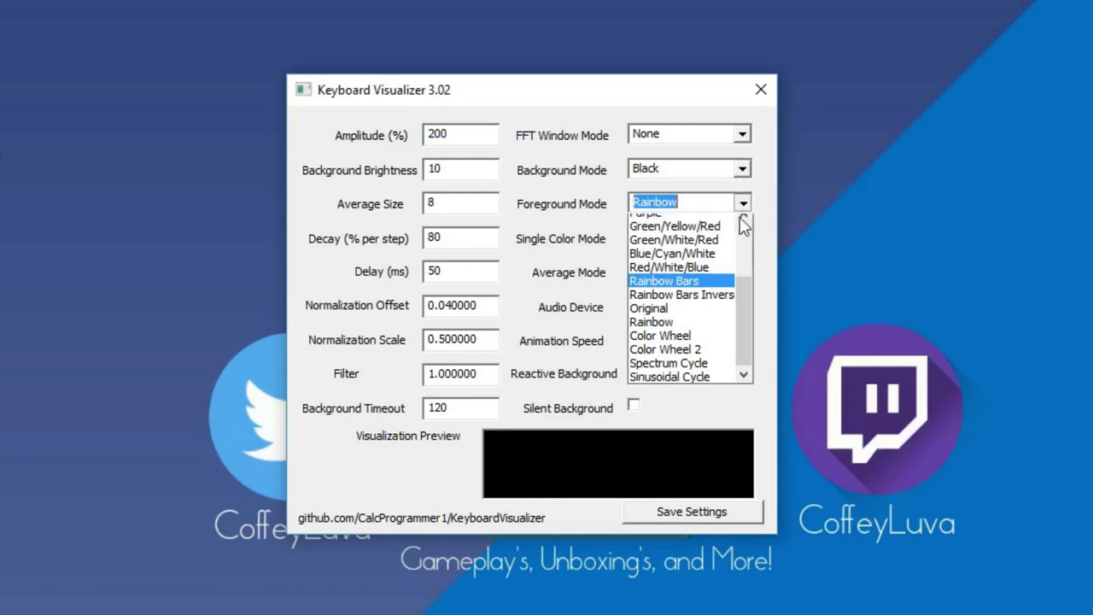
drag(744, 312, 743, 244)
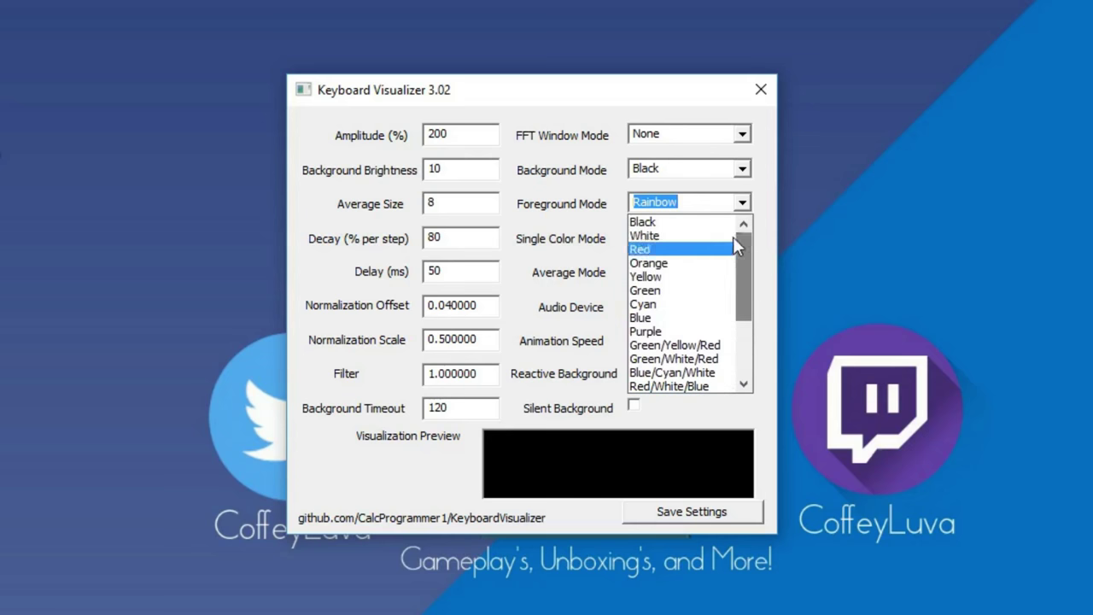
click(743, 203)
click(711, 517)
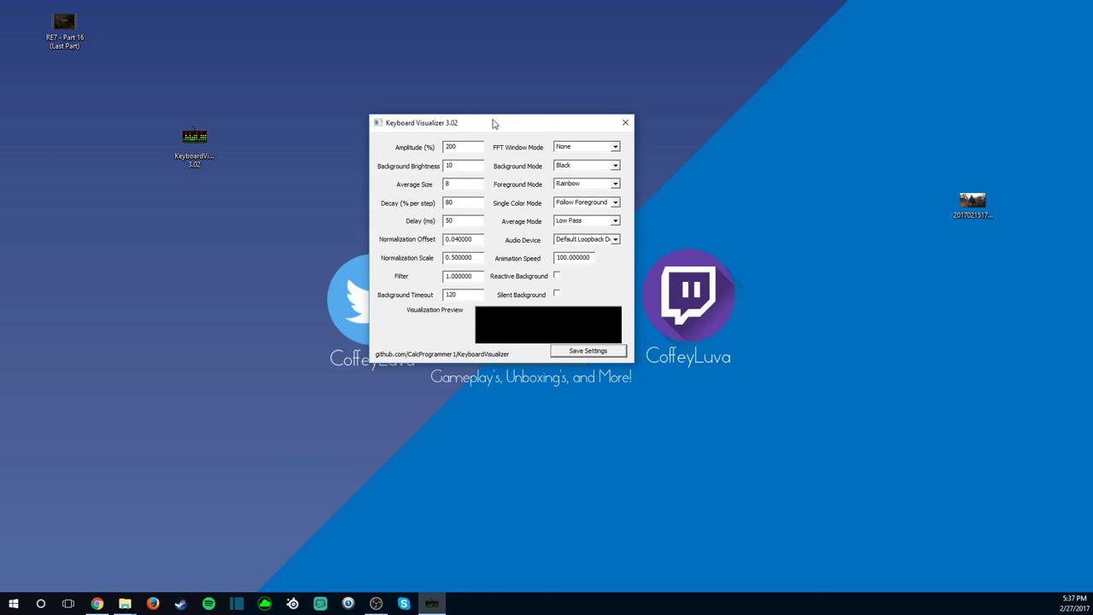
drag(492, 123, 485, 117)
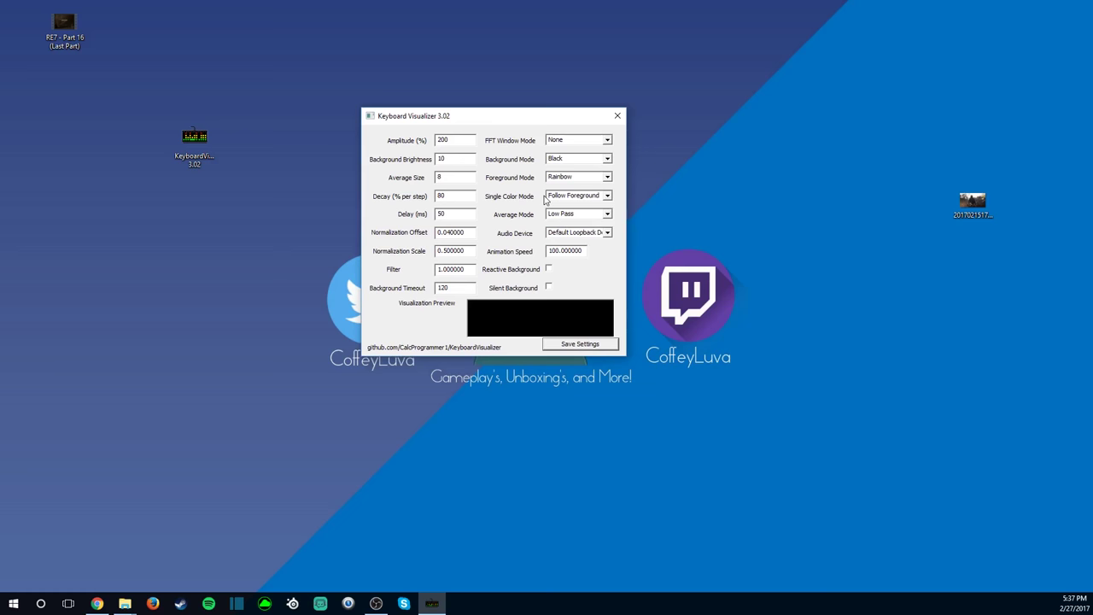